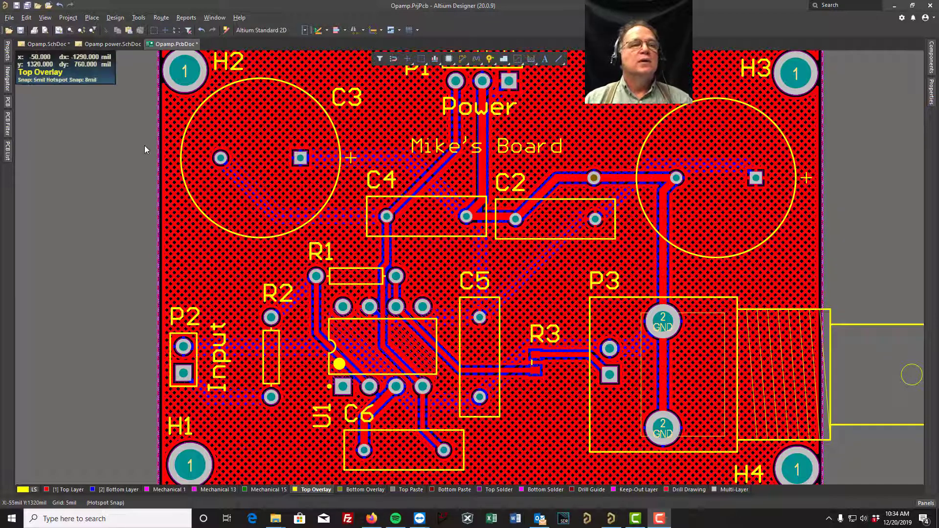
- In the Opamp.SchDoc schematic, find and select all parts whose Description is the same as resistor R2's
{"action": "left_click", "coordinate": [50, 44]}
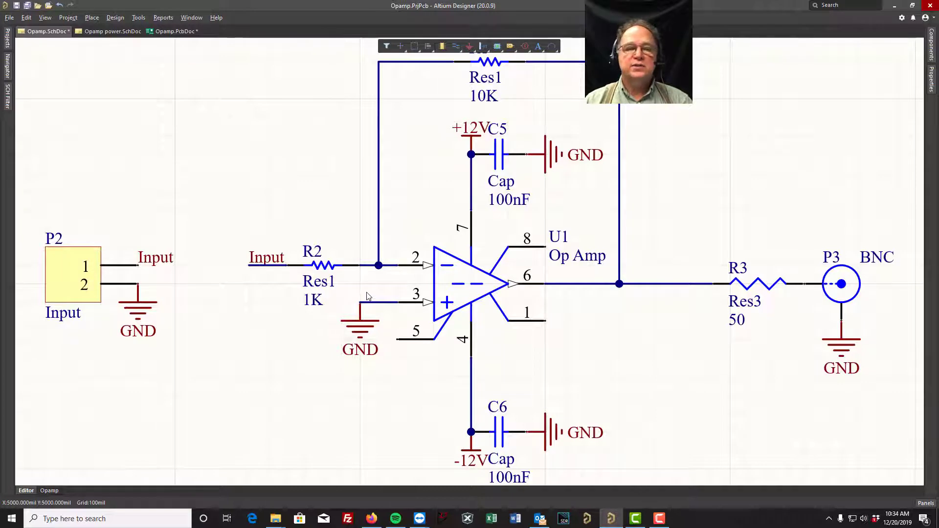
{"action": "right_click", "coordinate": [325, 266]}
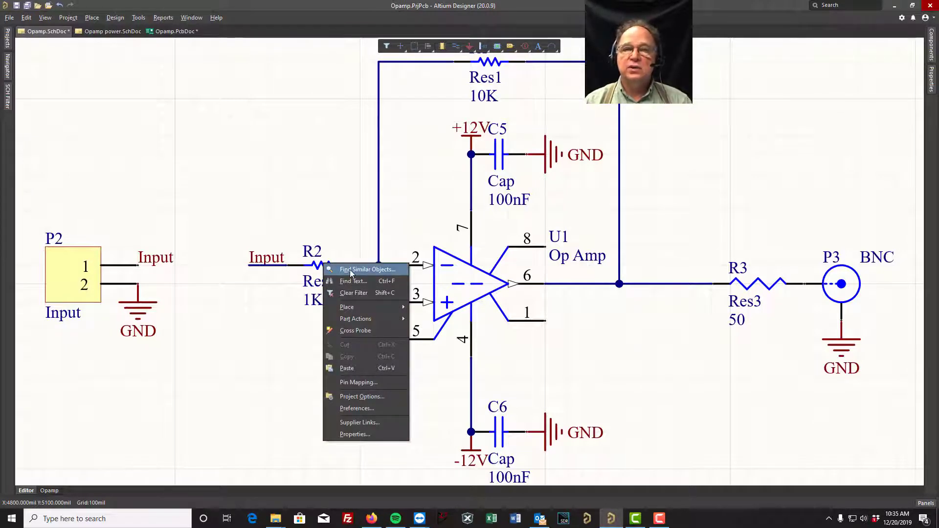
{"action": "left_click", "coordinate": [359, 271]}
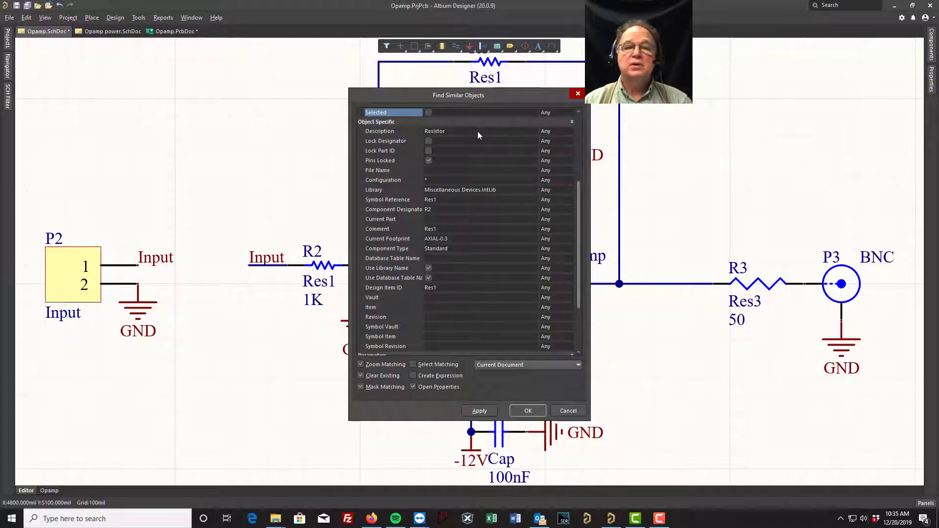
{"action": "left_click", "coordinate": [567, 131]}
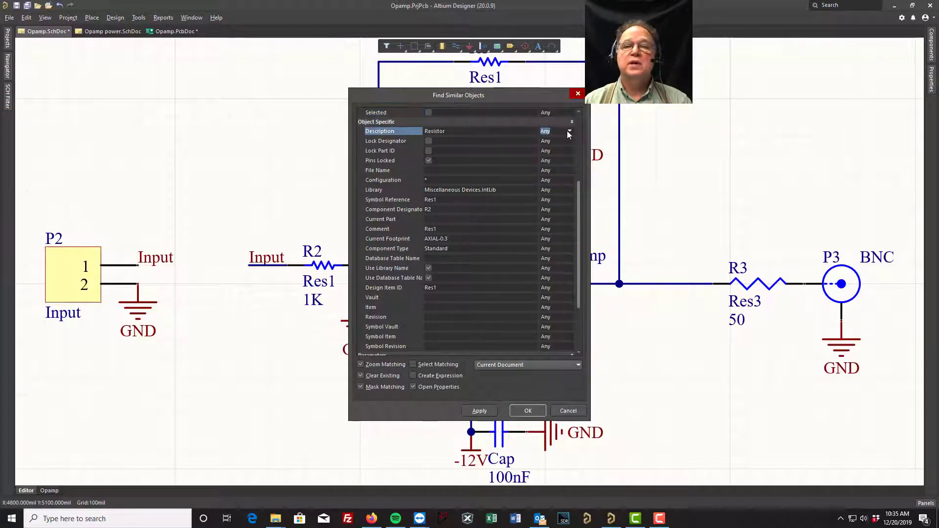
{"action": "left_click", "coordinate": [570, 131]}
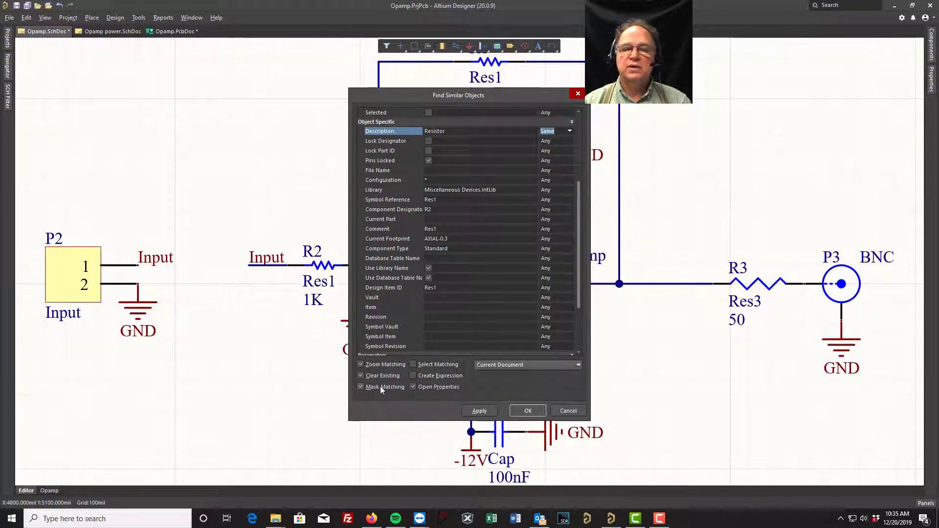
{"action": "left_click", "coordinate": [413, 365]}
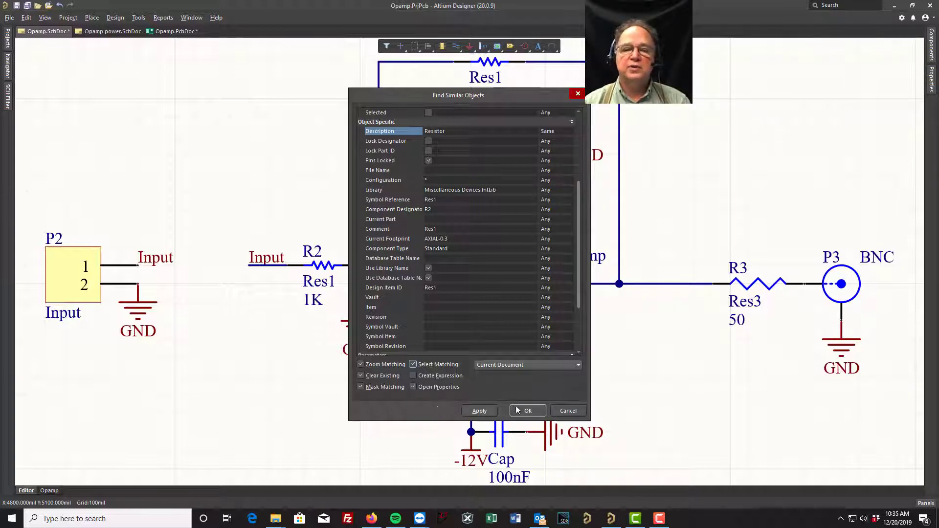
{"action": "left_click", "coordinate": [479, 411]}
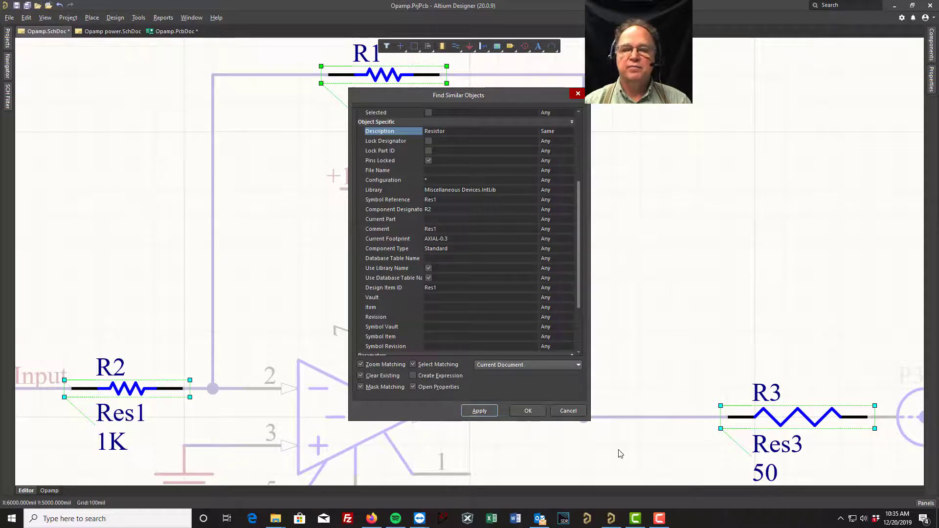
{"action": "left_click", "coordinate": [527, 411]}
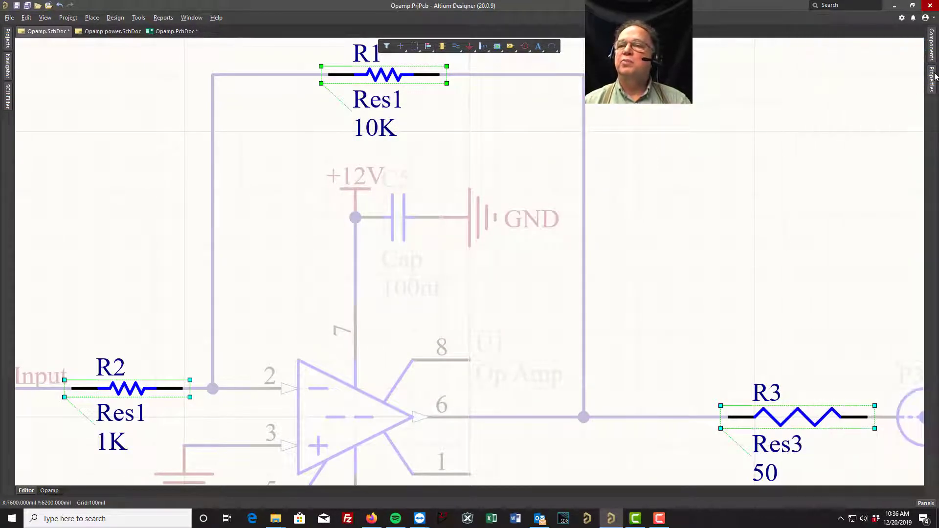
- Hide the comment text of the selected resistors and clear the selection filter
{"action": "mouse_move", "coordinate": [932, 83]}
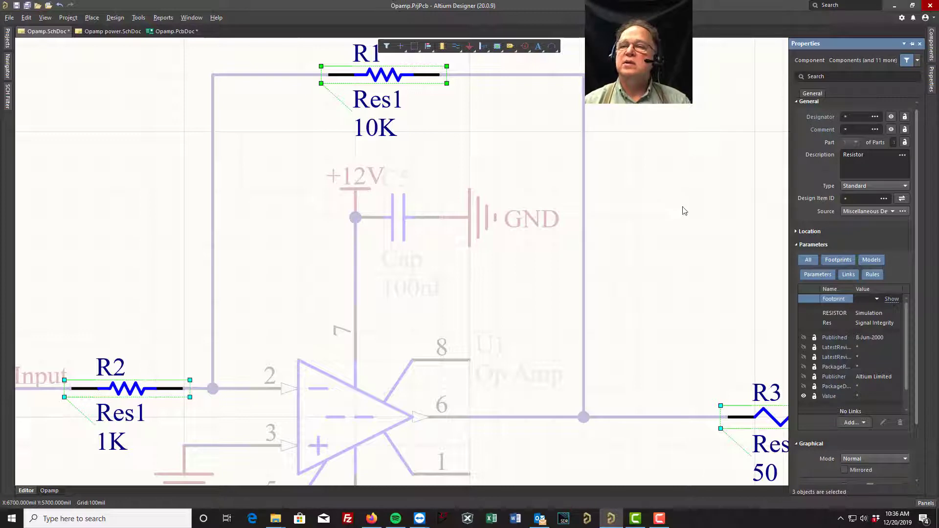
{"action": "left_click", "coordinate": [852, 129]}
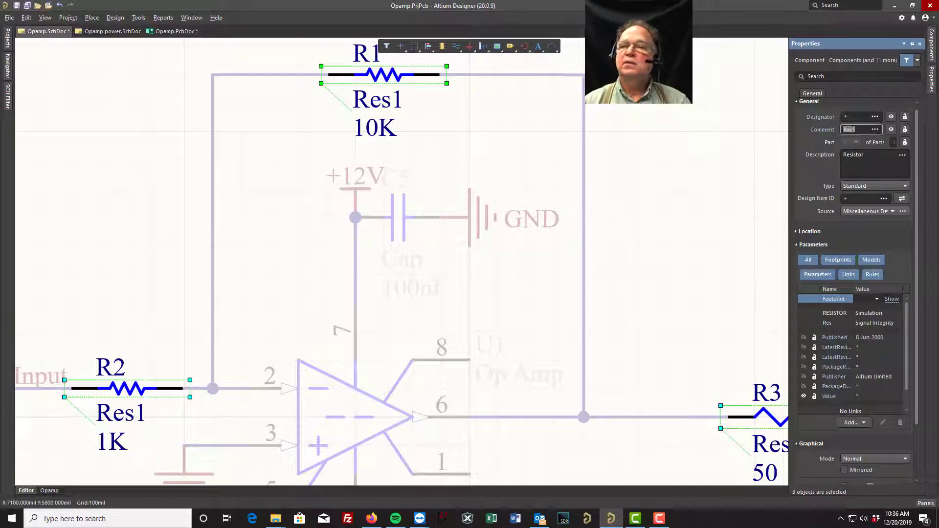
{"action": "left_click", "coordinate": [893, 128]}
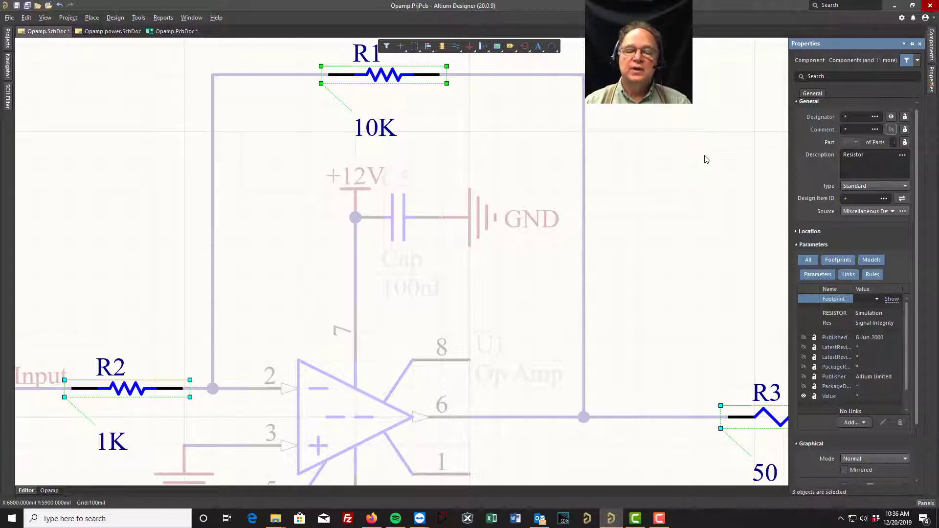
{"action": "right_click", "coordinate": [655, 177]}
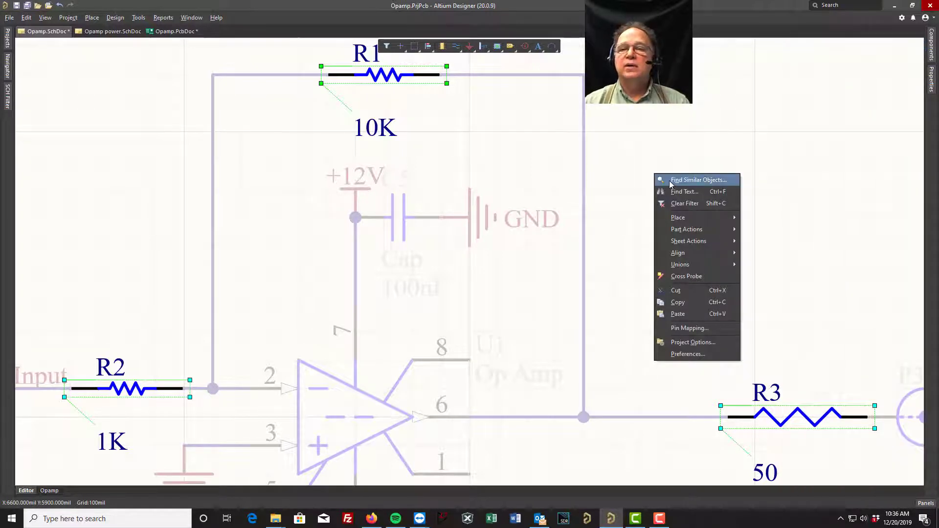
{"action": "left_click", "coordinate": [686, 204]}
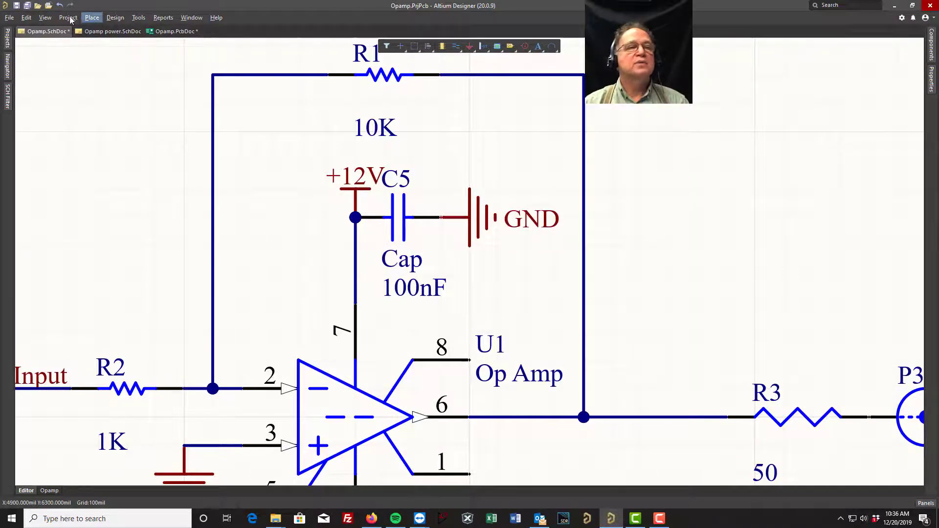
- Save the Opamp.SchDoc schematic
{"action": "left_click", "coordinate": [17, 7]}
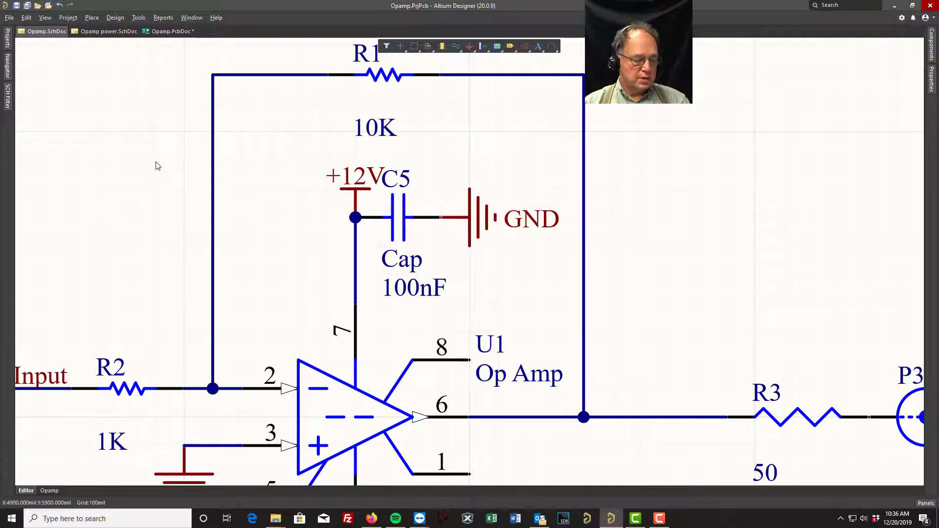
{"action": "scroll", "coordinate": [164, 172], "scroll_direction": "down", "scroll_amount": 2, "text": "ctrl"}
{"action": "right_click_drag", "start_coordinate": [134, 172], "coordinate": [210, 158]}
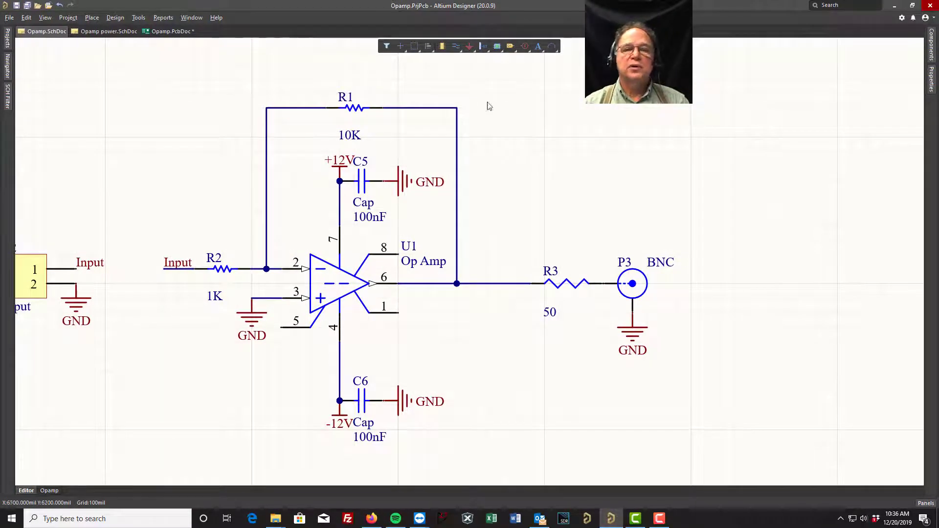
- In Opamp.PcbDoc, find and select all text with the same Designator string type as the P3 label
{"action": "left_click", "coordinate": [164, 31]}
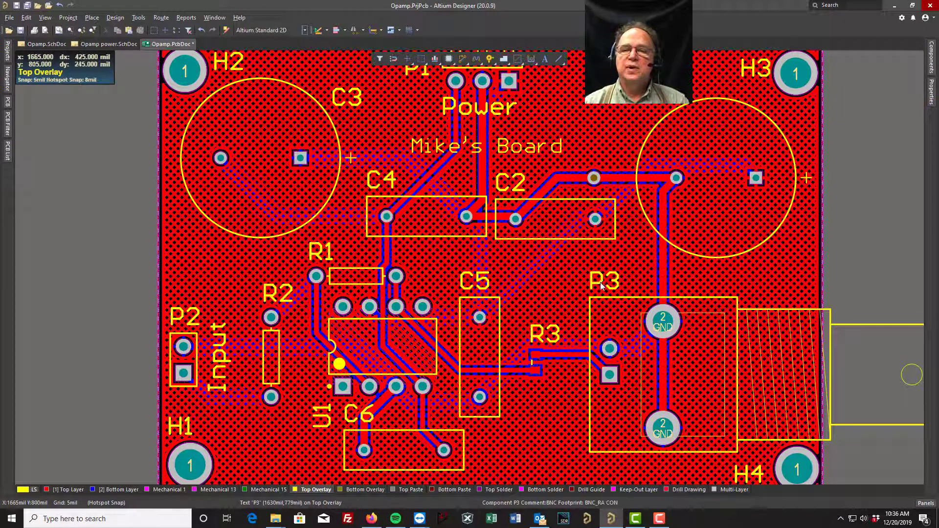
{"action": "left_click", "coordinate": [319, 489]}
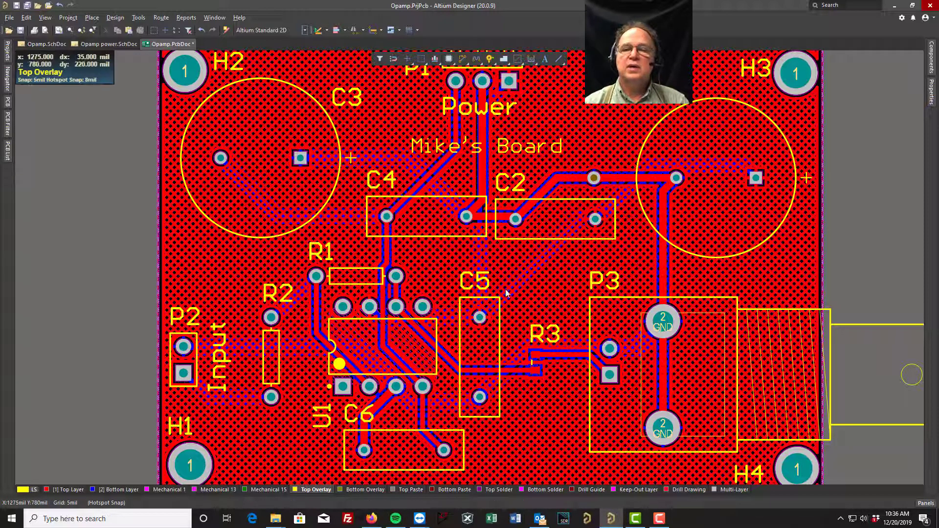
{"action": "left_click", "coordinate": [594, 283]}
{"action": "right_click", "coordinate": [593, 284]}
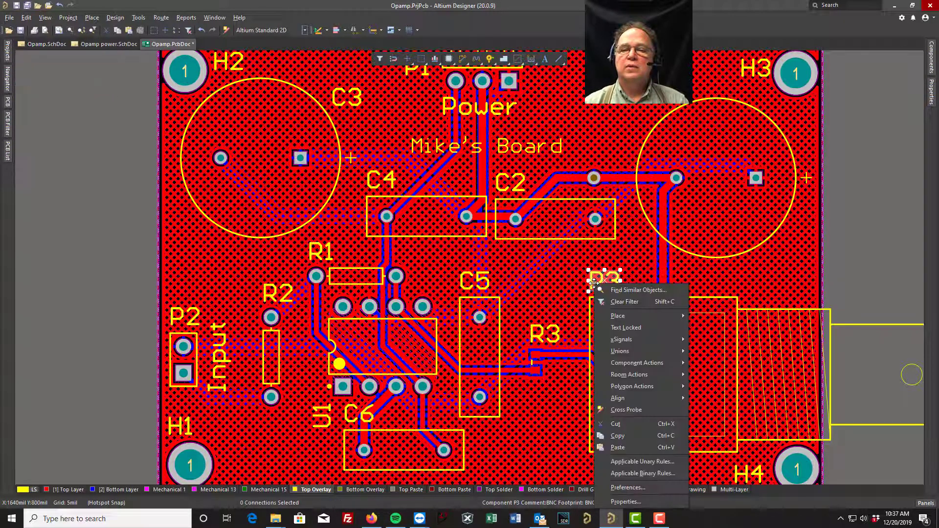
{"action": "left_click", "coordinate": [636, 290]}
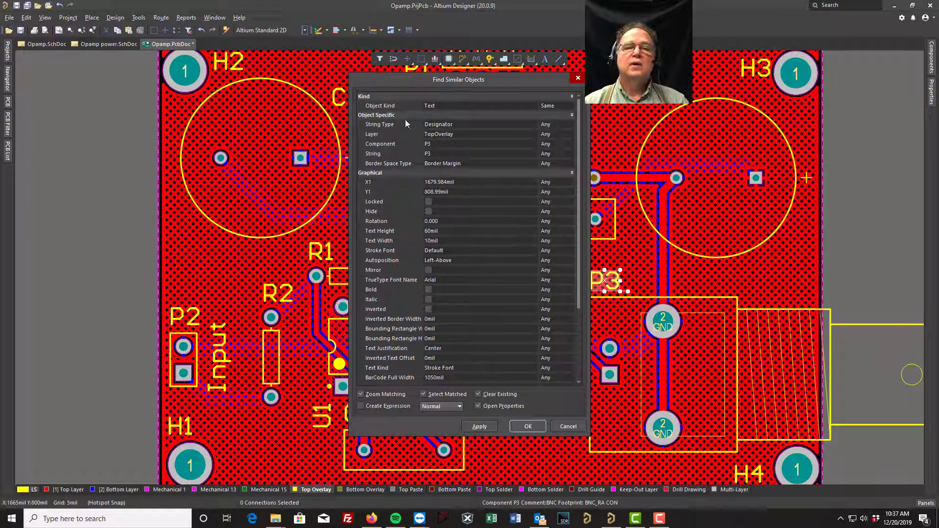
{"action": "left_click", "coordinate": [556, 123]}
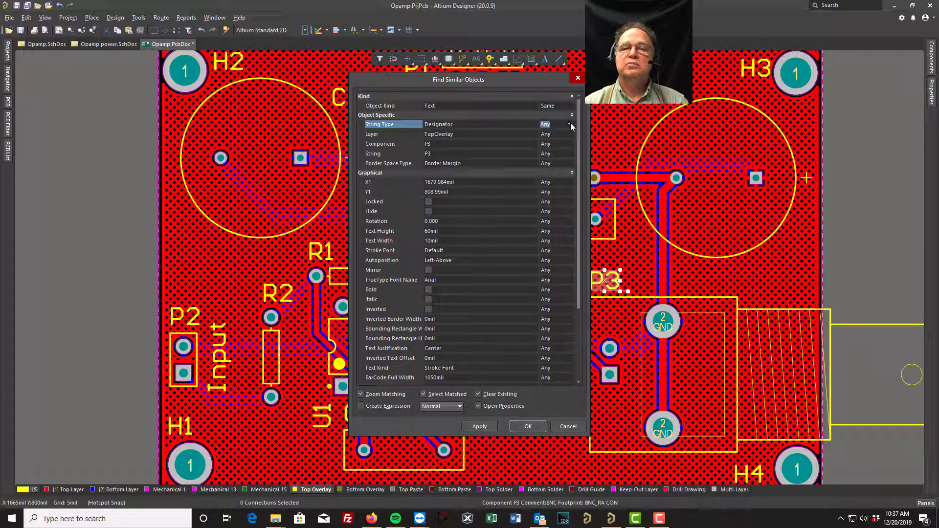
{"action": "left_click", "coordinate": [569, 123]}
{"action": "left_click", "coordinate": [548, 140]}
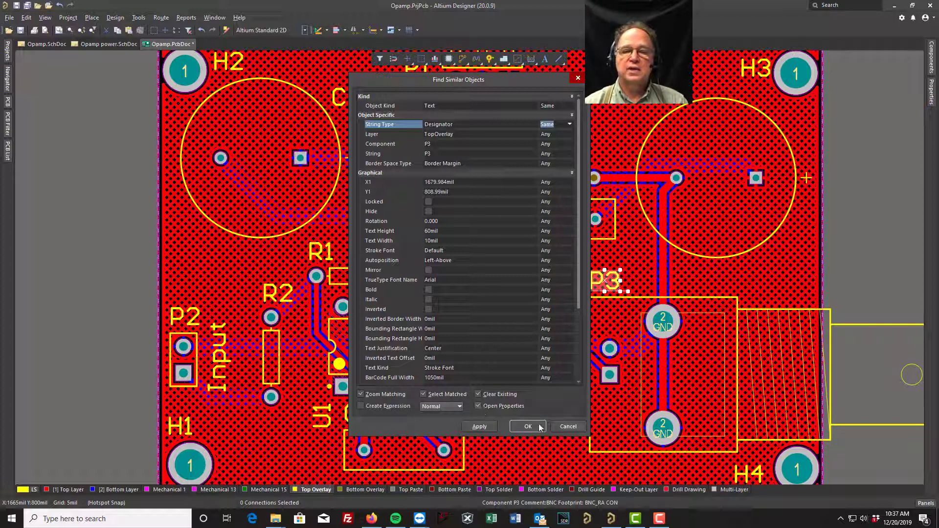
{"action": "left_click", "coordinate": [478, 427]}
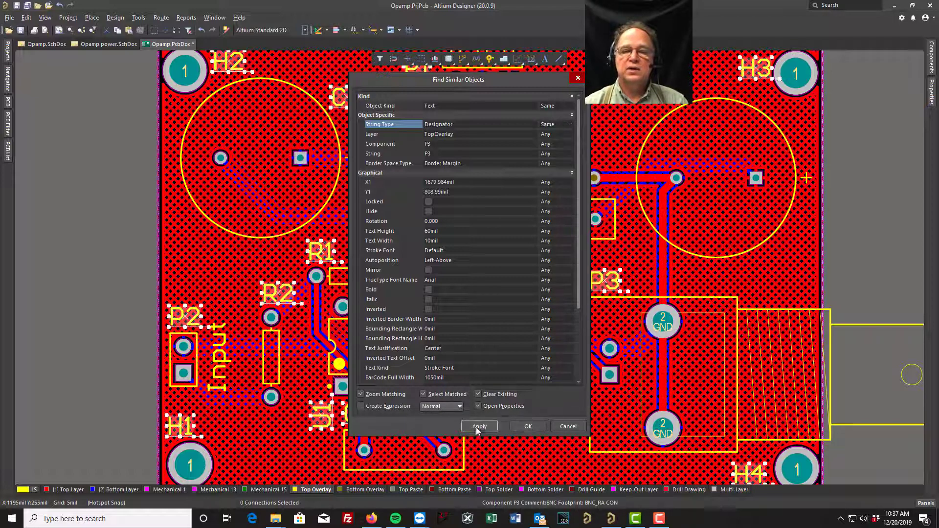
{"action": "left_click", "coordinate": [527, 426]}
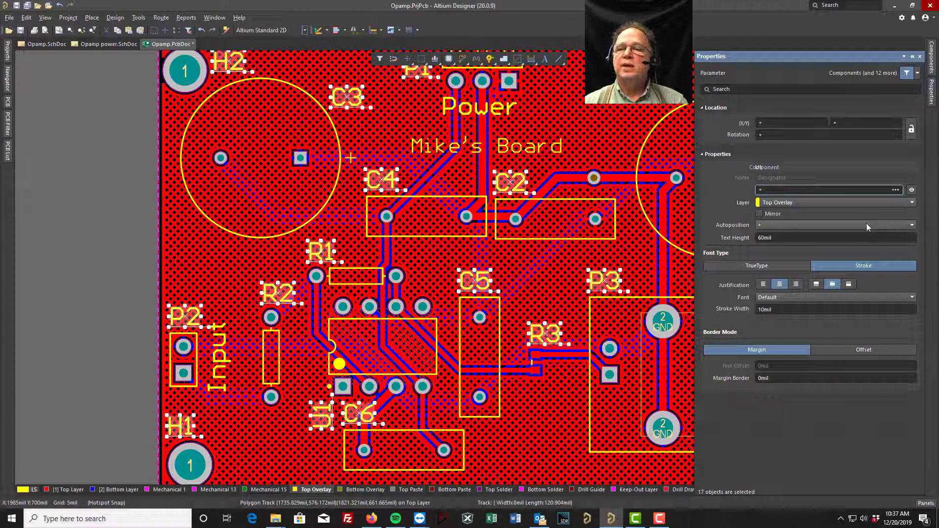
- Set the selected designators' text height to 40 mil and stroke width to 7 mil, clearing the filter when done
{"action": "left_click", "coordinate": [803, 239]}
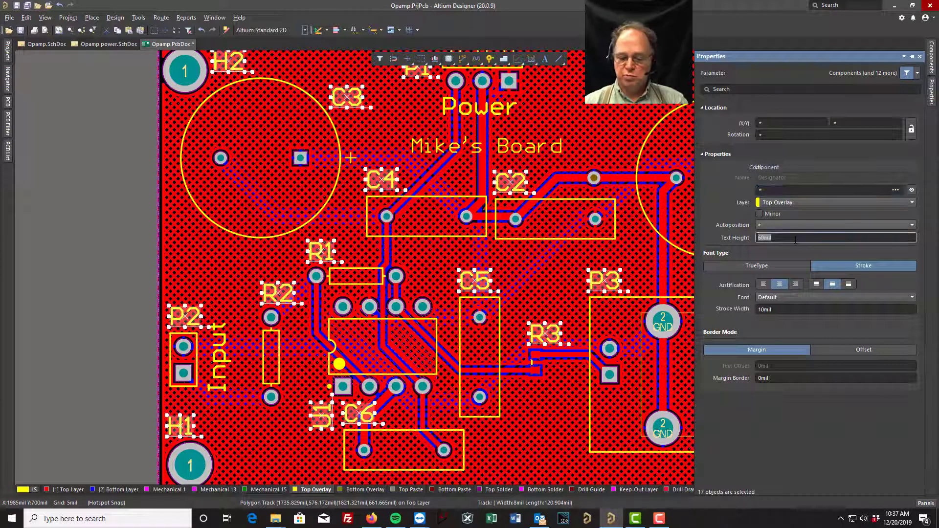
{"action": "type", "text": "40"}
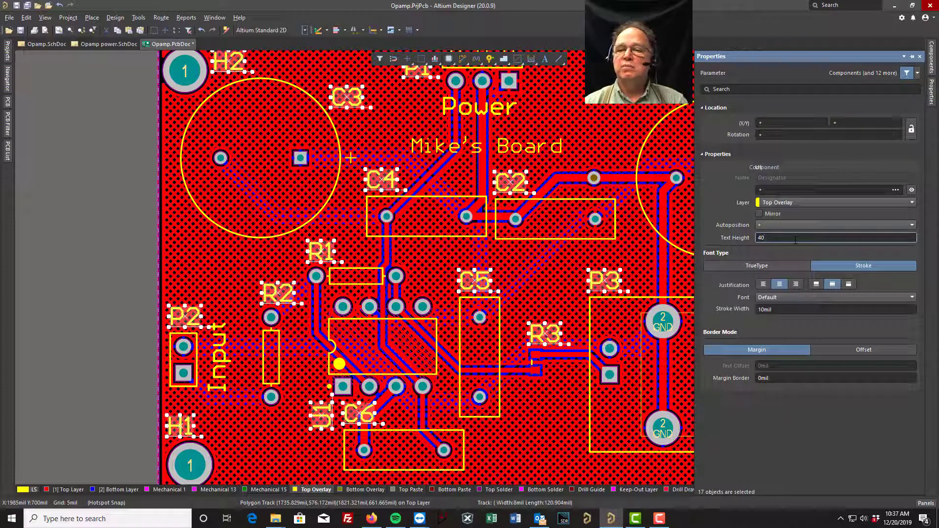
{"action": "left_click", "coordinate": [769, 311]}
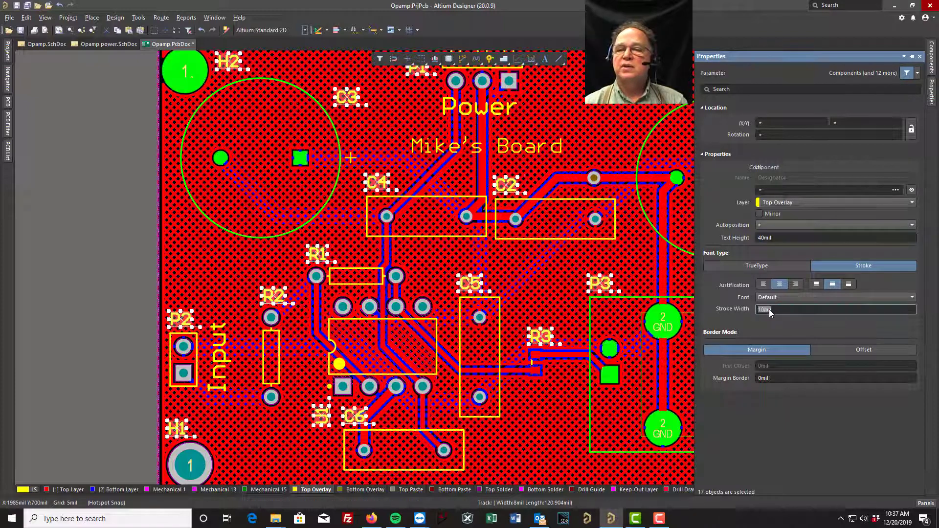
{"action": "type", "text": "7"}
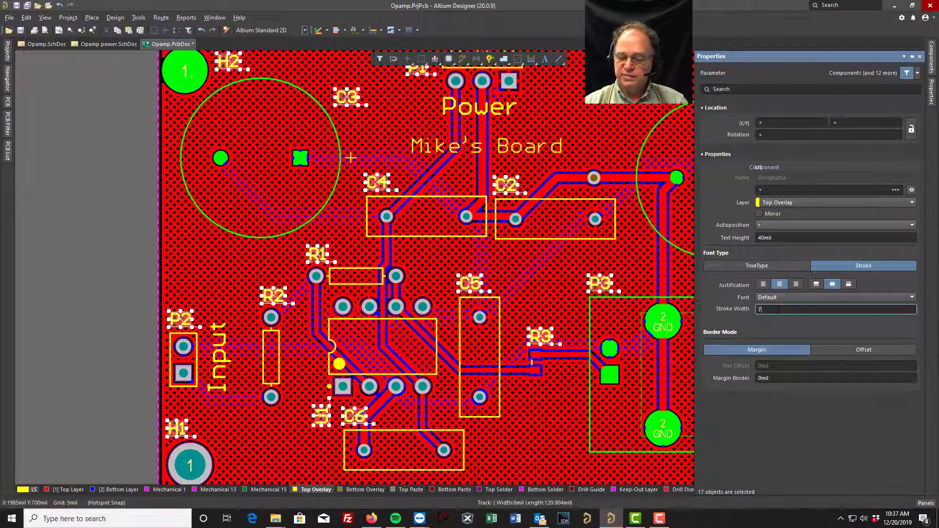
{"action": "key", "text": "Return"}
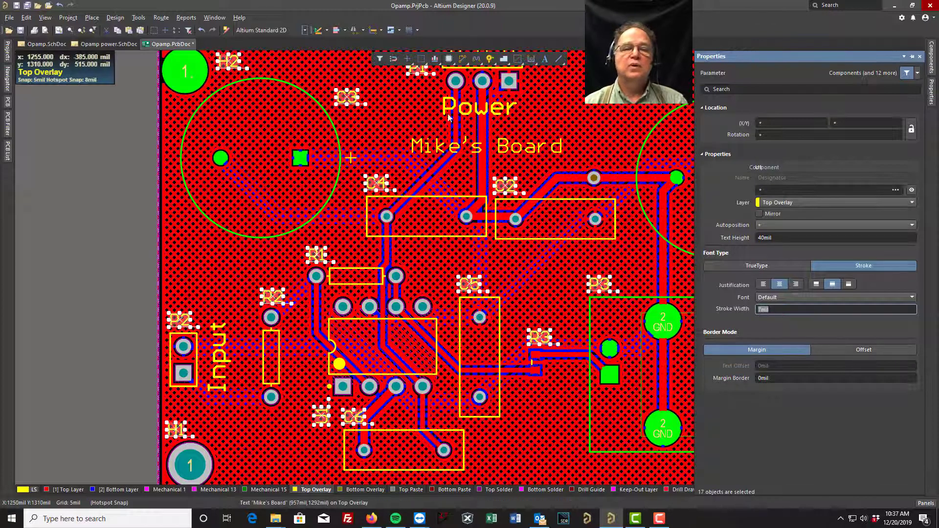
{"action": "right_click", "coordinate": [570, 106]}
{"action": "left_click", "coordinate": [599, 121]}
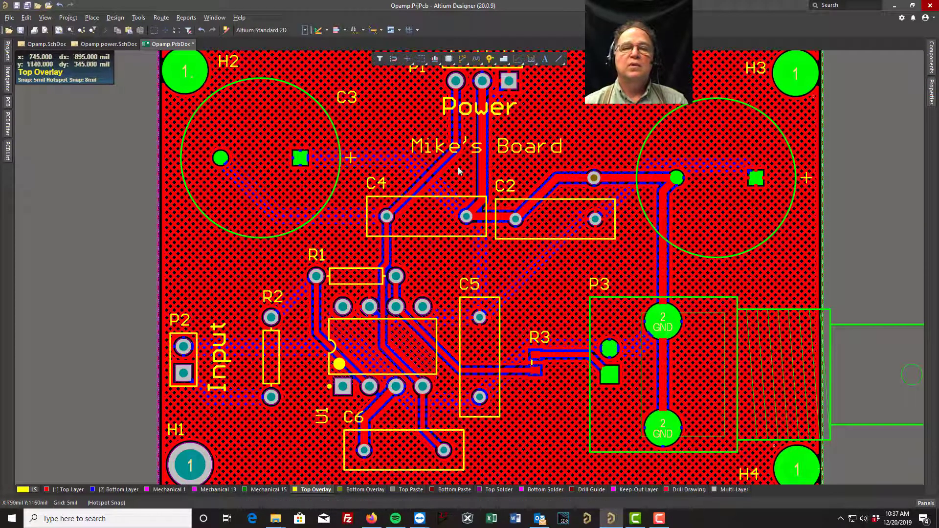
- Find and select all text with the same Comment string type as the Input label beside P2
{"action": "left_click", "coordinate": [225, 350]}
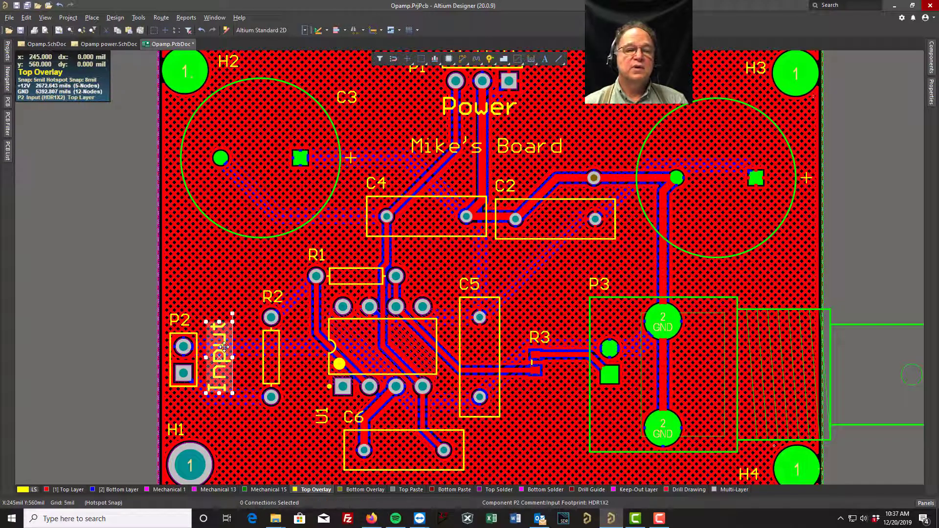
{"action": "right_click", "coordinate": [224, 348]}
{"action": "left_click", "coordinate": [264, 128]}
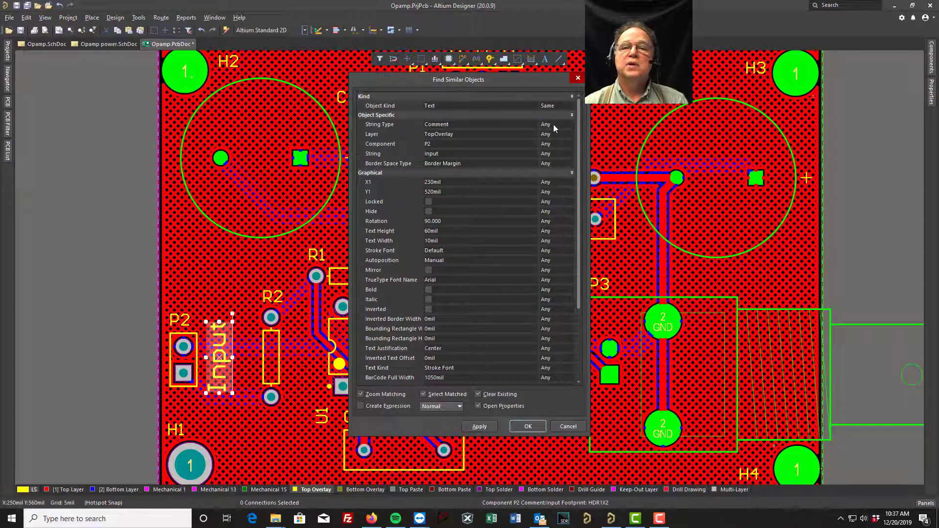
{"action": "left_click", "coordinate": [553, 125]}
{"action": "left_click", "coordinate": [569, 125]}
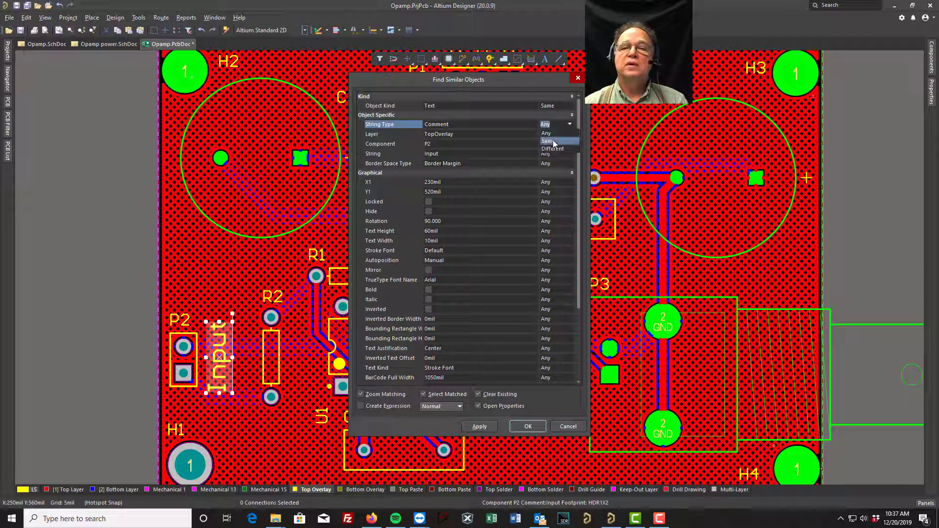
{"action": "left_click", "coordinate": [555, 141]}
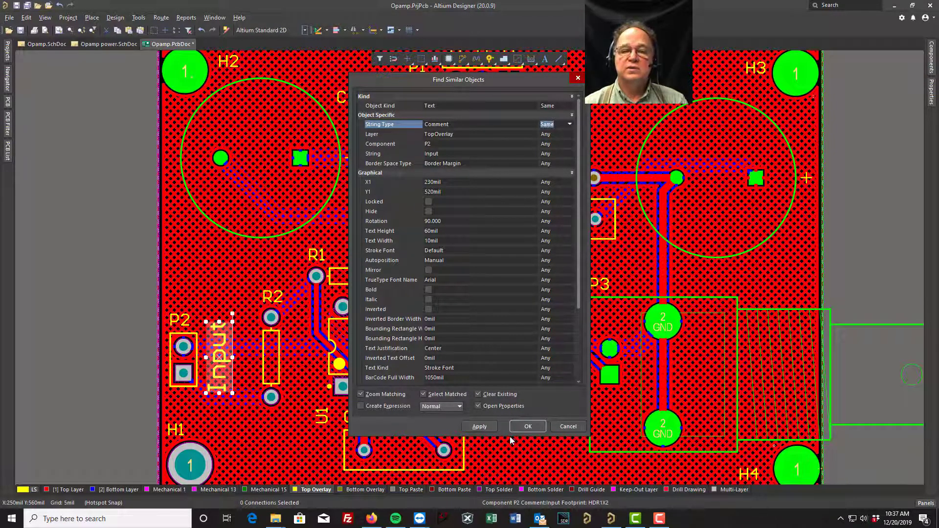
{"action": "left_click", "coordinate": [472, 428]}
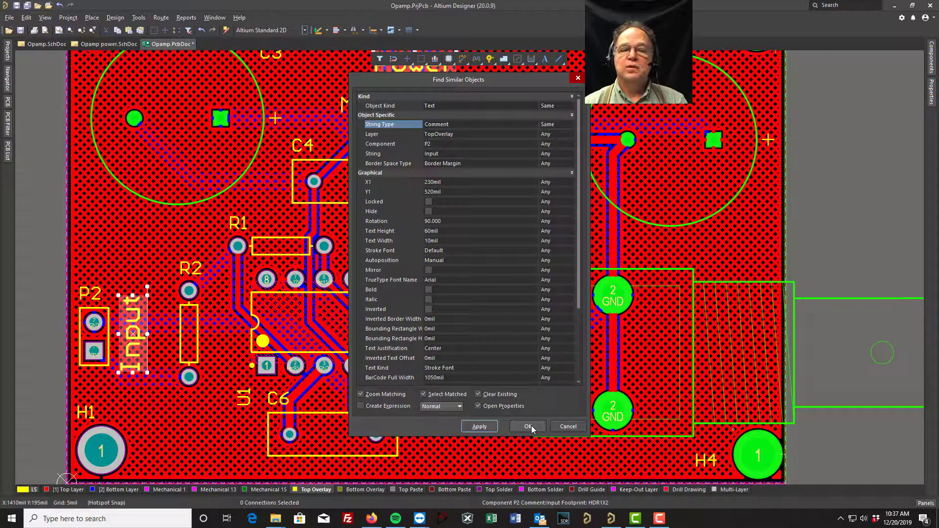
{"action": "left_click", "coordinate": [528, 426]}
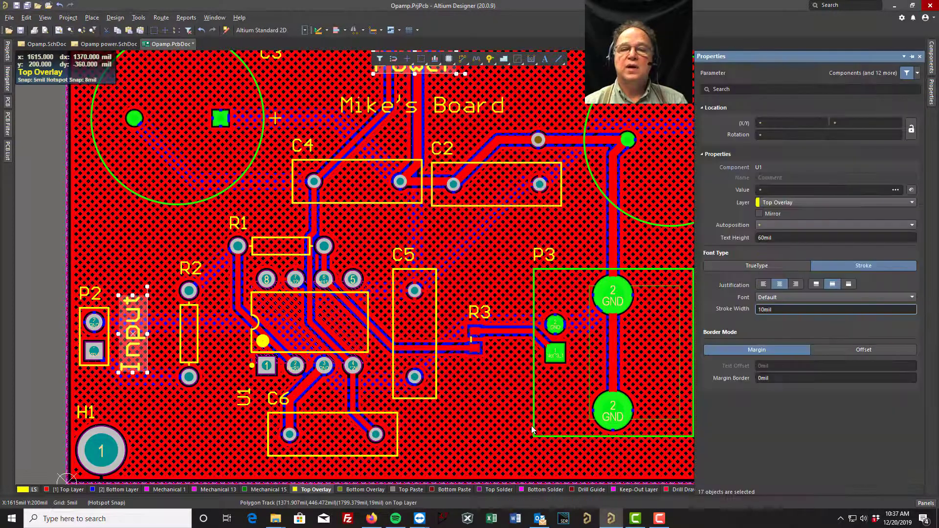
- Set the selected comments' text height to 40 mil and stroke width to 7 mil
{"action": "double_click", "coordinate": [787, 238]}
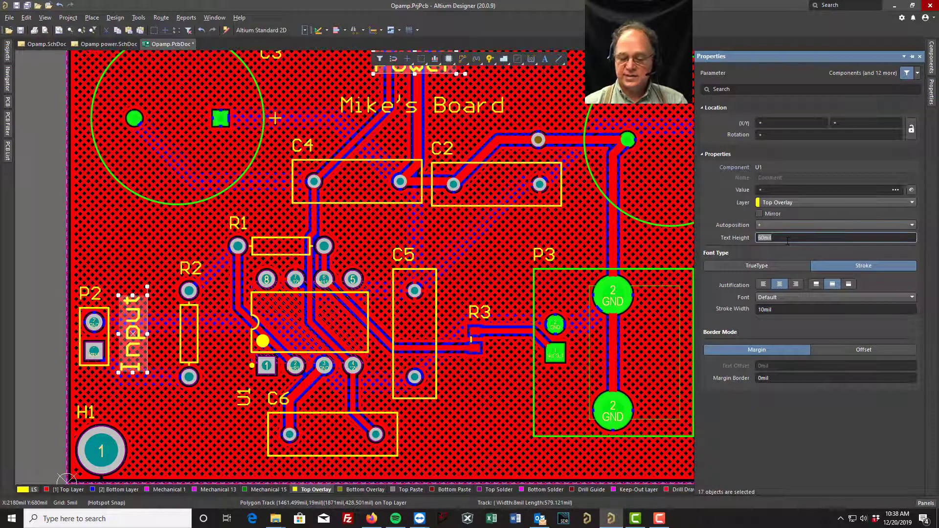
{"action": "type", "text": "40"}
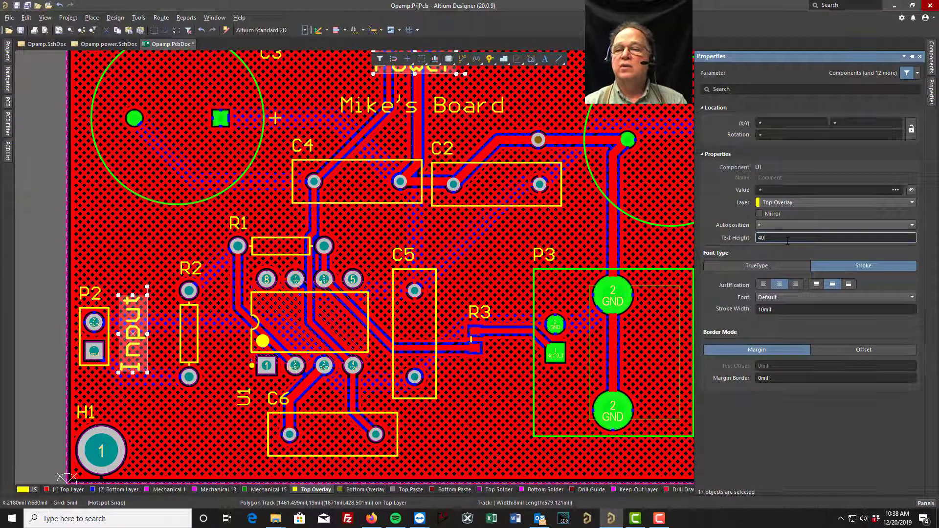
{"action": "double_click", "coordinate": [781, 309]}
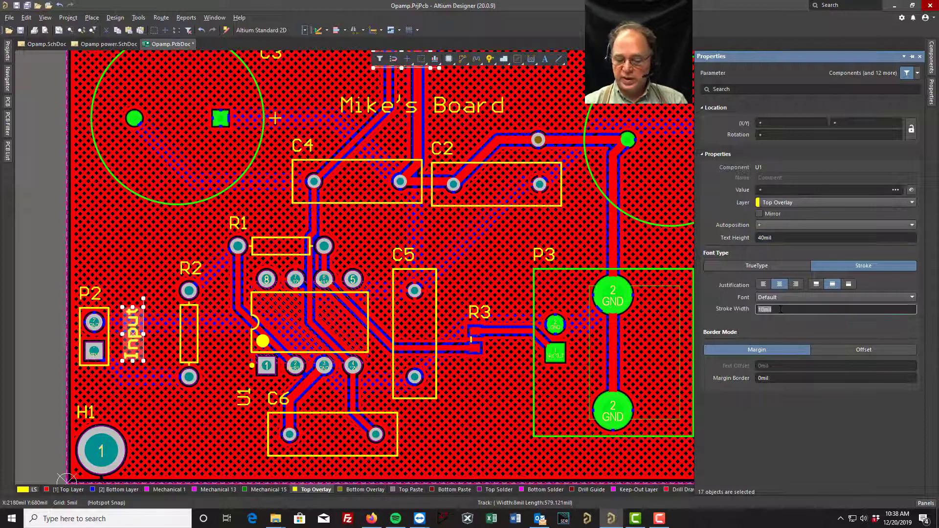
{"action": "type", "text": "7"}
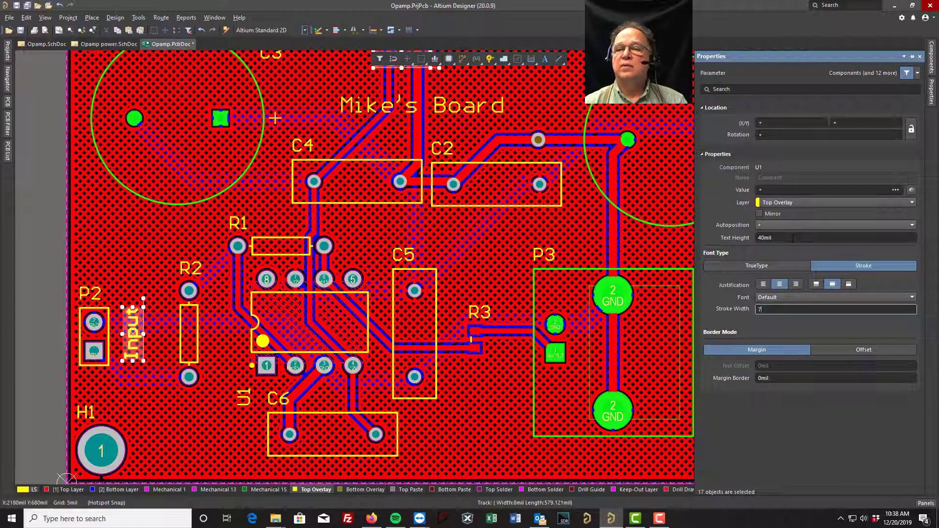
- Set the selected comments' text height to 75 mil and stroke width to 10 mil, and deselect them
{"action": "left_click", "coordinate": [791, 238]}
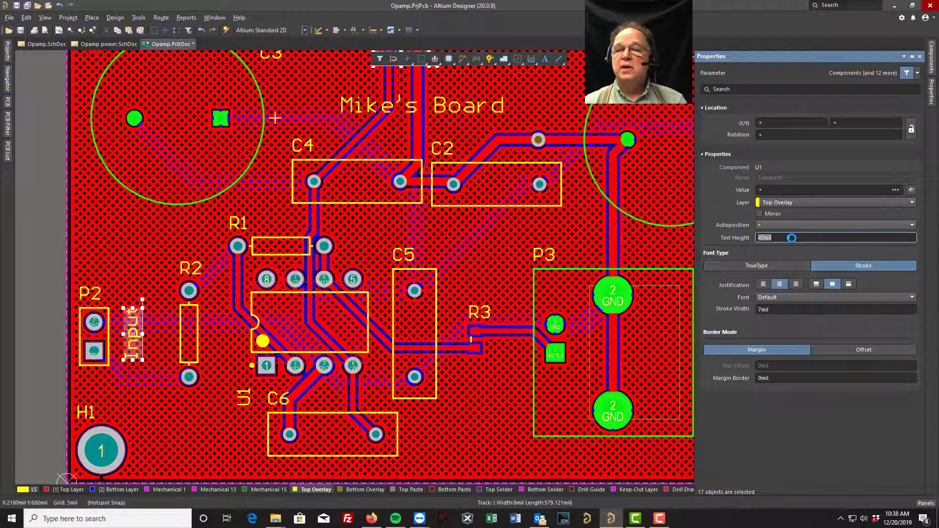
{"action": "left_click", "coordinate": [789, 238]}
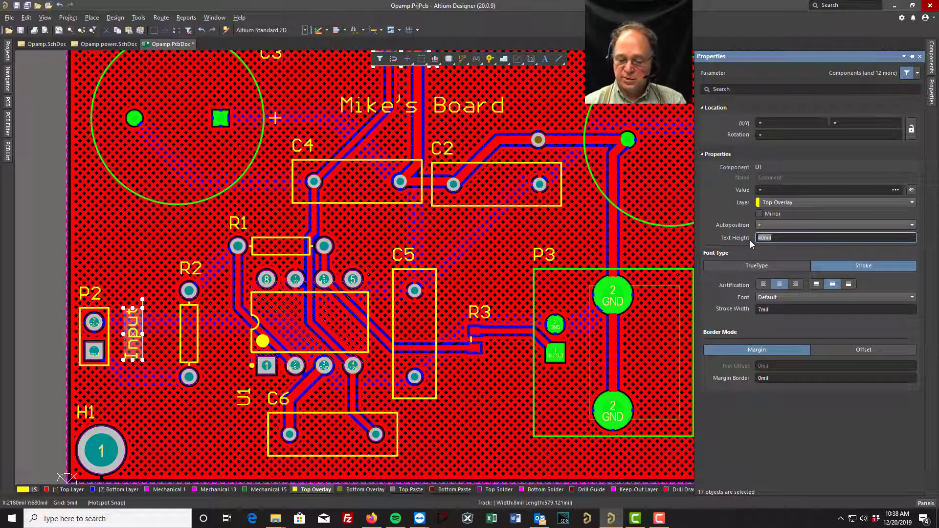
{"action": "type", "text": "75"}
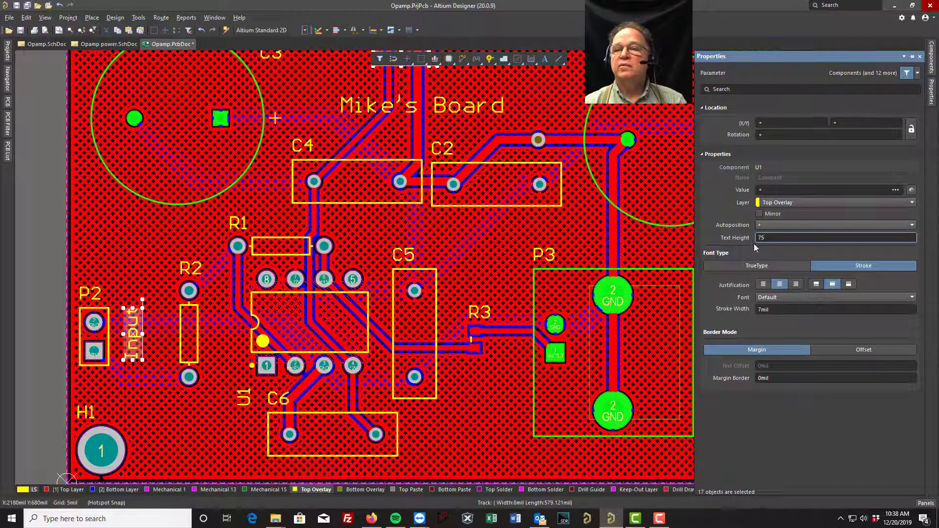
{"action": "left_click", "coordinate": [773, 309]}
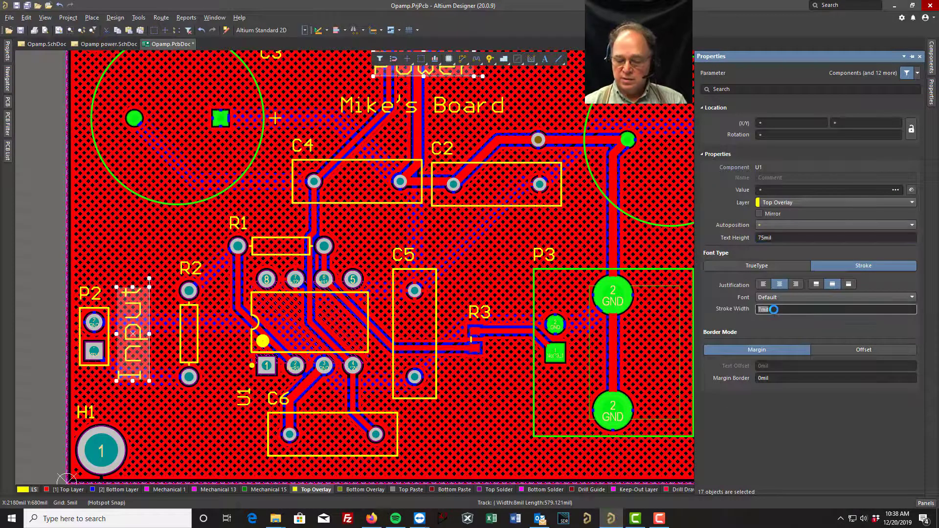
{"action": "type", "text": "10"}
{"action": "key", "text": "Return"}
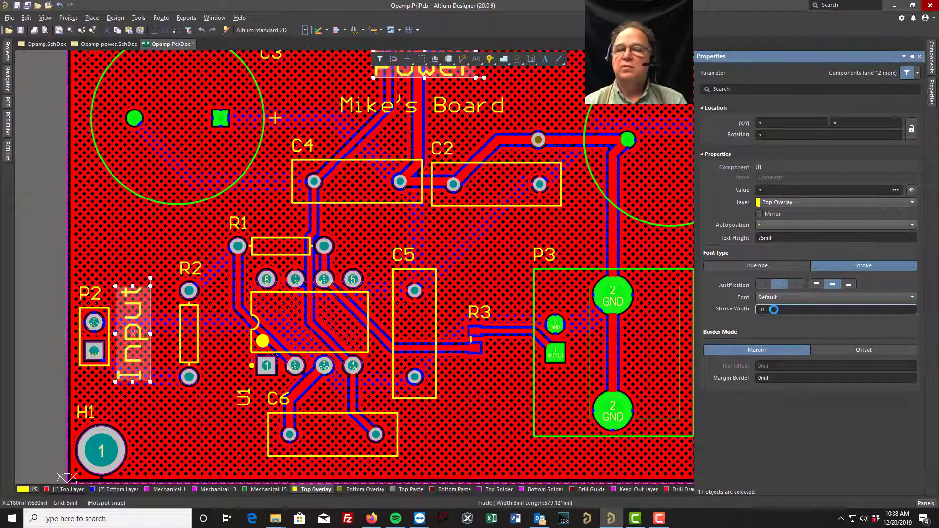
{"action": "left_click", "coordinate": [499, 253]}
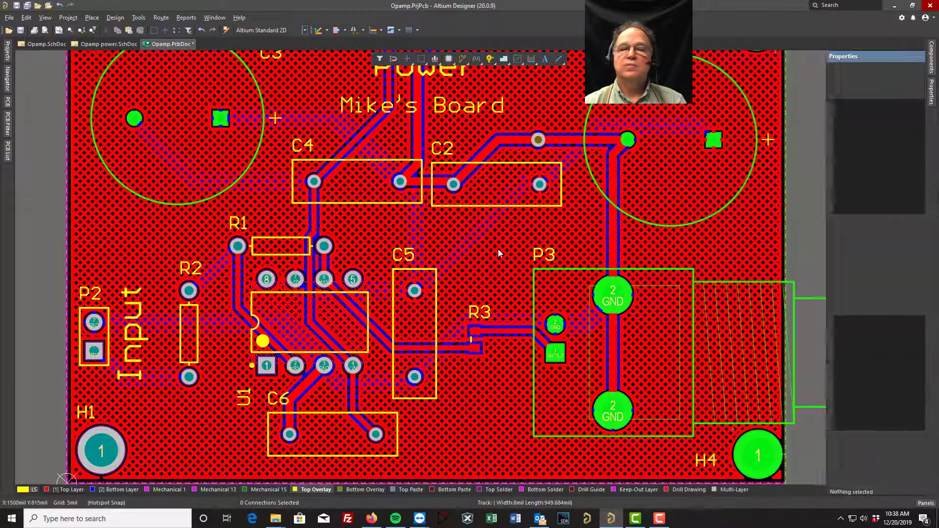
- Use the PCB Filter with the query IsComment on the whole board, selecting and zooming to the matching objects
{"action": "scroll", "coordinate": [498, 253], "scroll_direction": "up", "scroll_amount": 2}
{"action": "key", "text": "shift+h"}
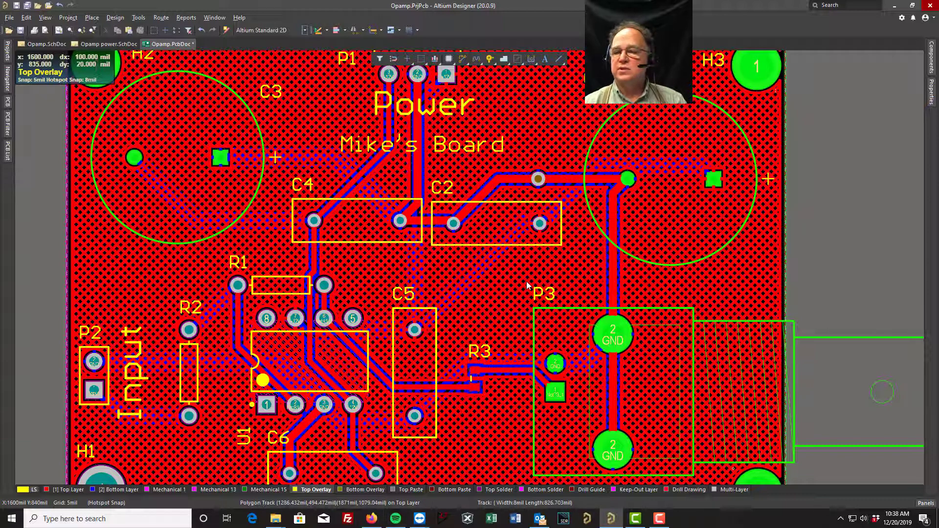
{"action": "left_click", "coordinate": [926, 503]}
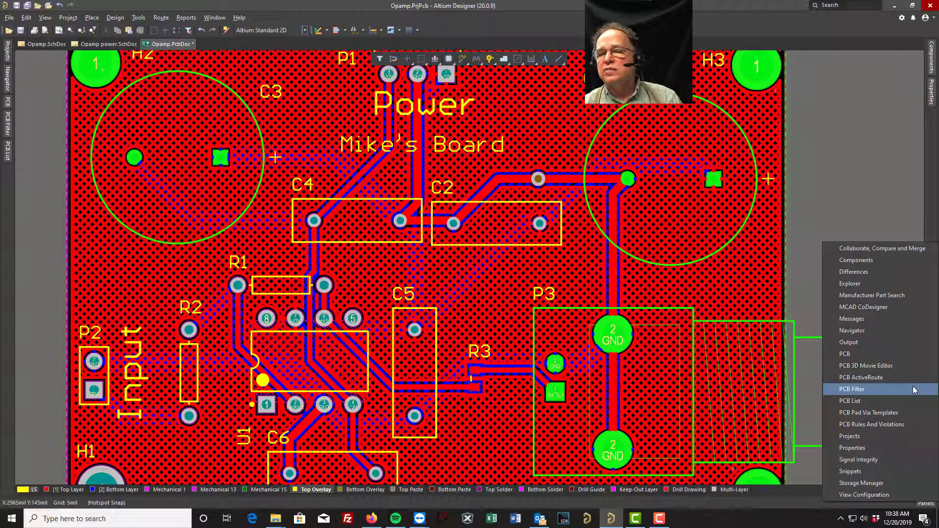
{"action": "left_click", "coordinate": [853, 391]}
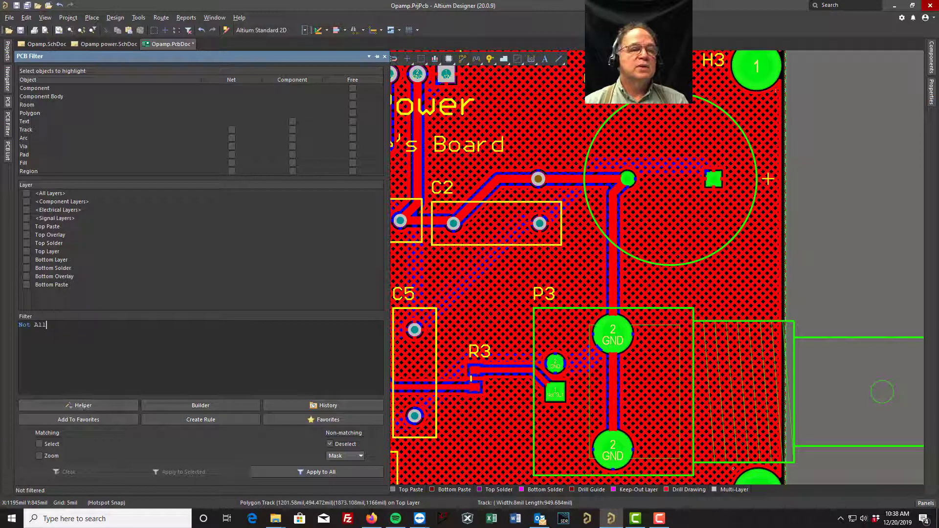
{"action": "key", "text": "ctrl+a"}
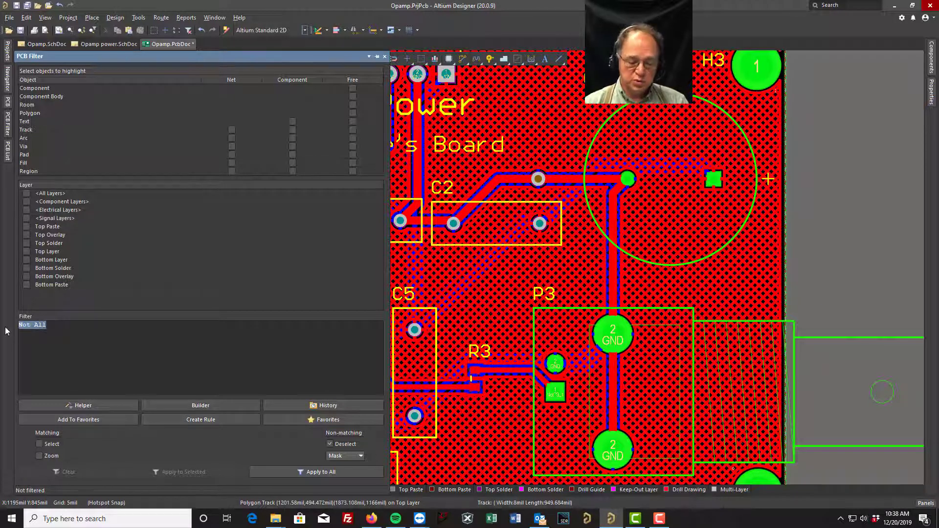
{"action": "type", "text": "iscomment"}
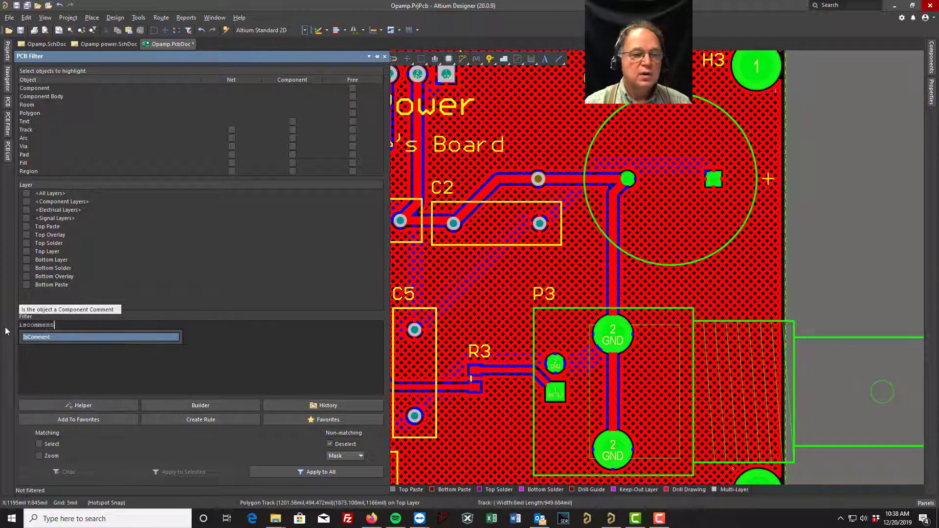
{"action": "left_click", "coordinate": [44, 337]}
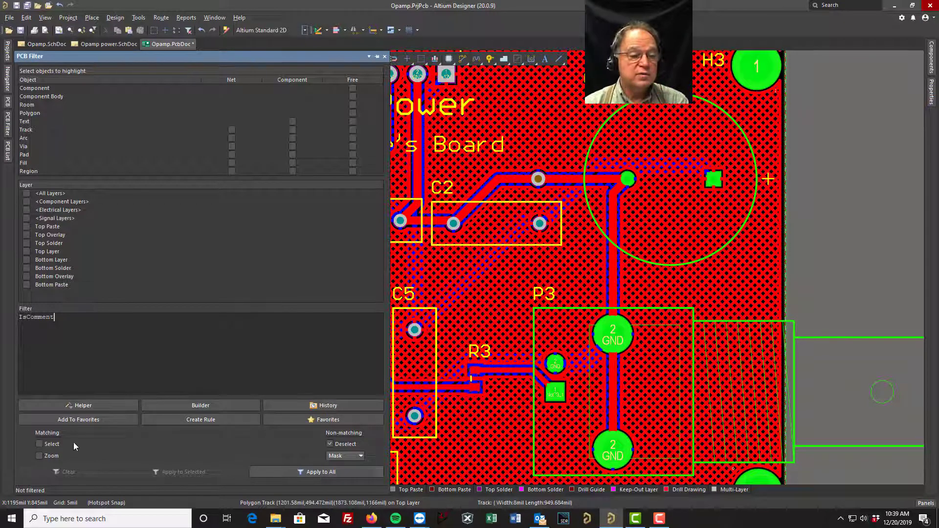
{"action": "left_click", "coordinate": [38, 444]}
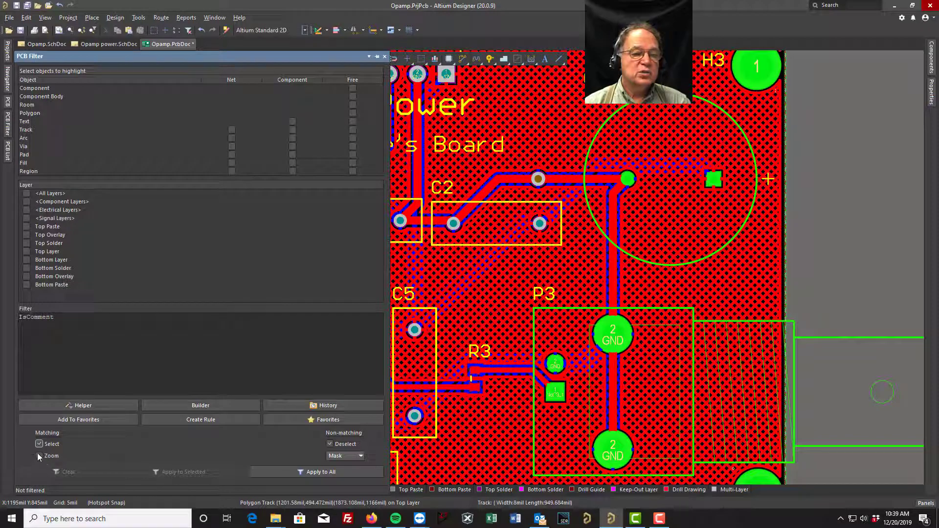
{"action": "left_click", "coordinate": [39, 455]}
{"action": "left_click", "coordinate": [321, 473]}
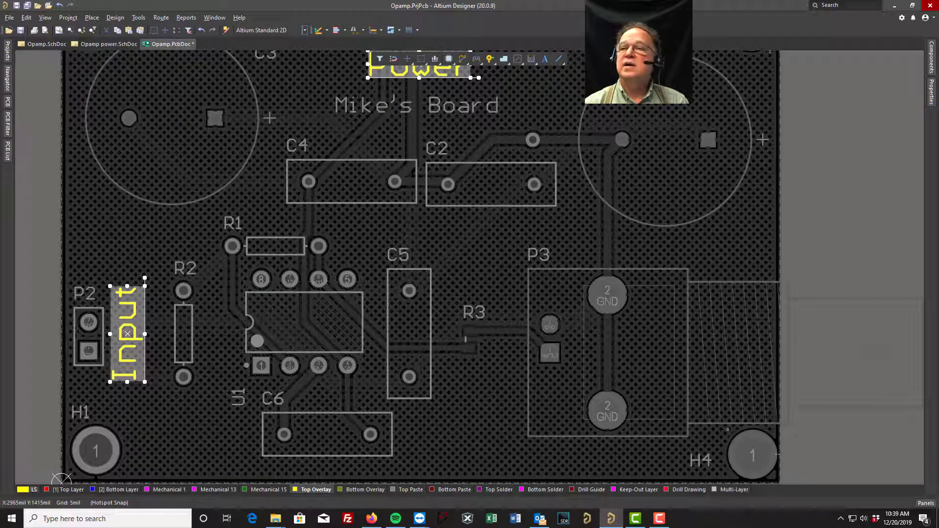
- Check the filtered comments' shared text properties, and clear the selection and the filter
{"action": "left_click", "coordinate": [930, 92]}
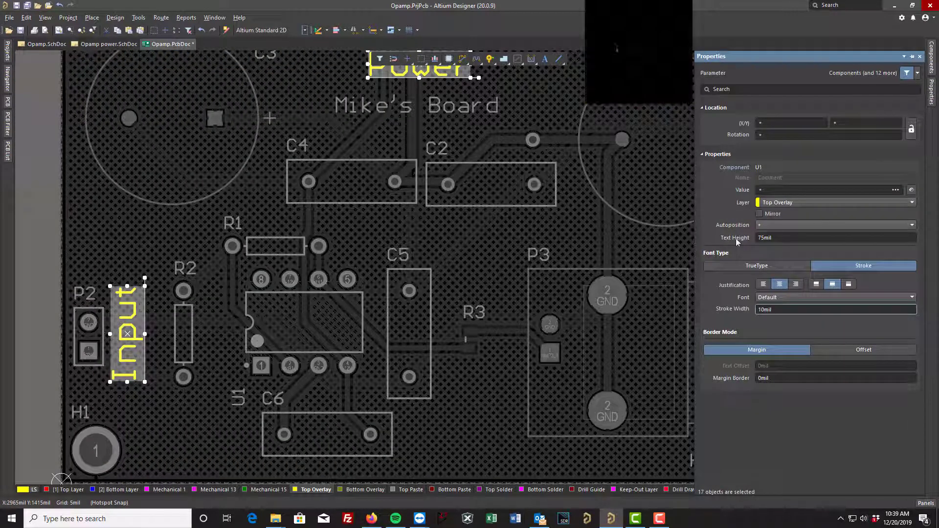
{"action": "left_click", "coordinate": [461, 248]}
{"action": "right_click", "coordinate": [460, 248]}
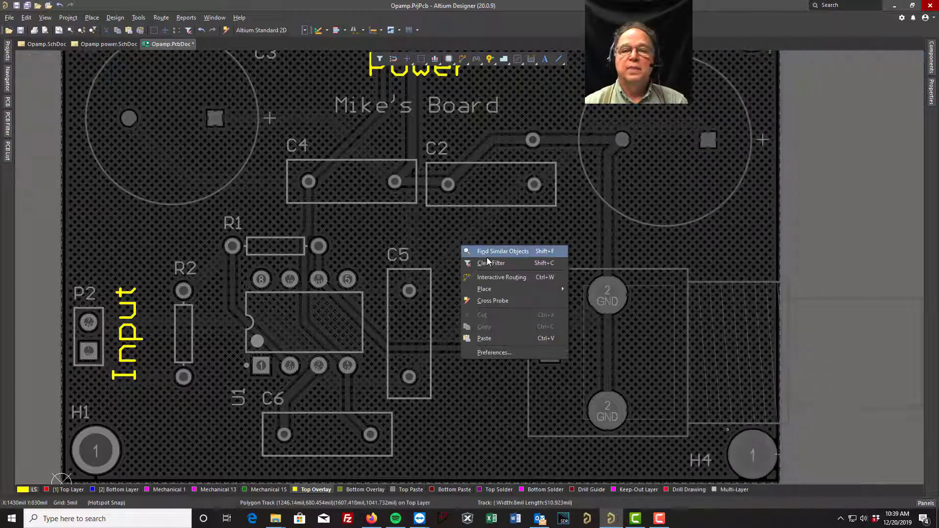
{"action": "left_click", "coordinate": [487, 264]}
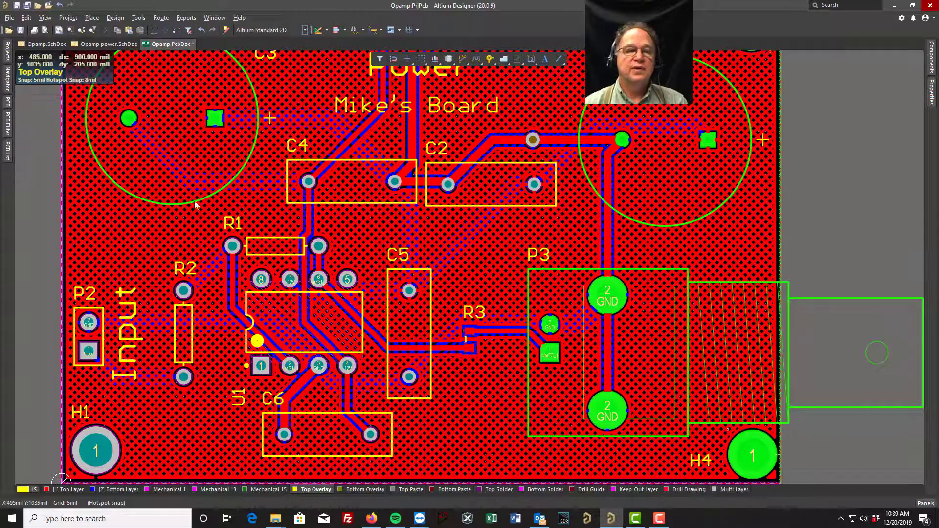
{"action": "left_click", "coordinate": [119, 241]}
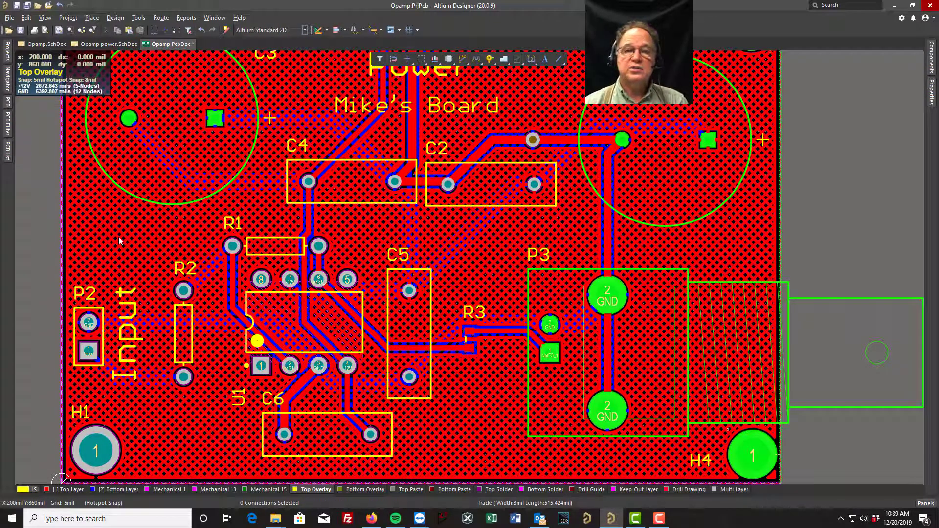